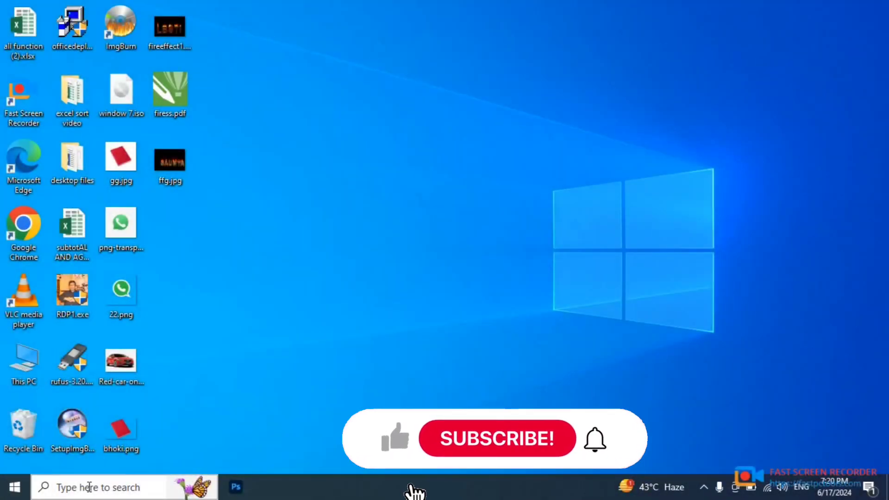
Search for Word from the taskbar and launch Word 2016.
click(89, 487)
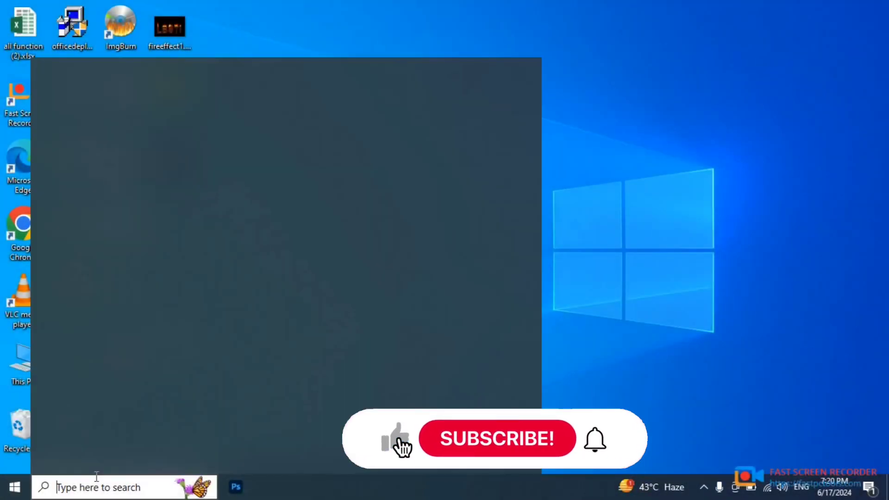
text(wiword)
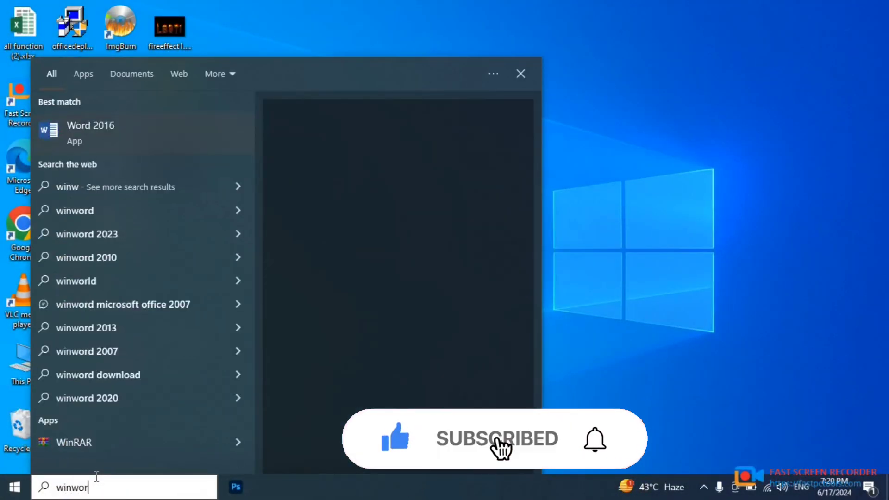
key(Return)
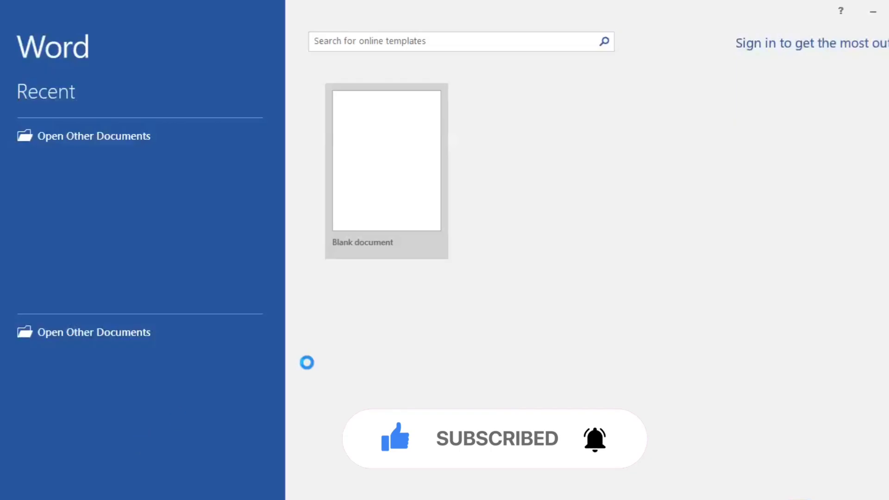
Create a new blank document and close the Office activation notice.
click(395, 171)
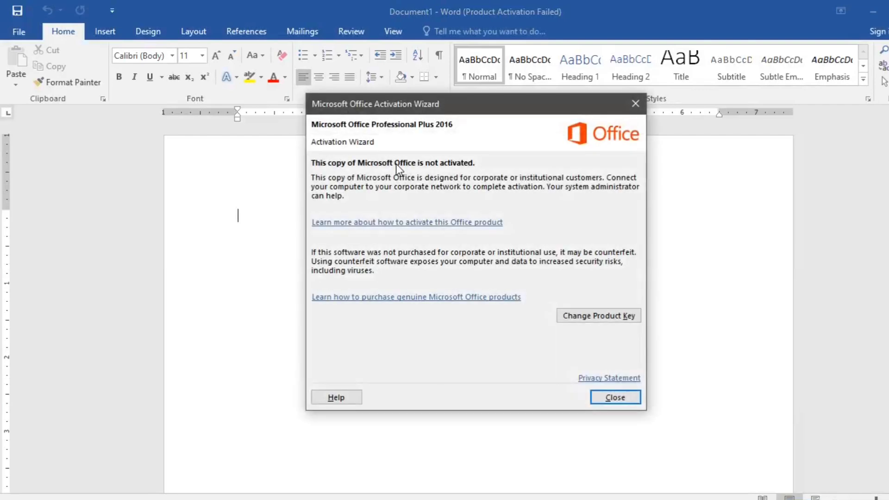
click(608, 395)
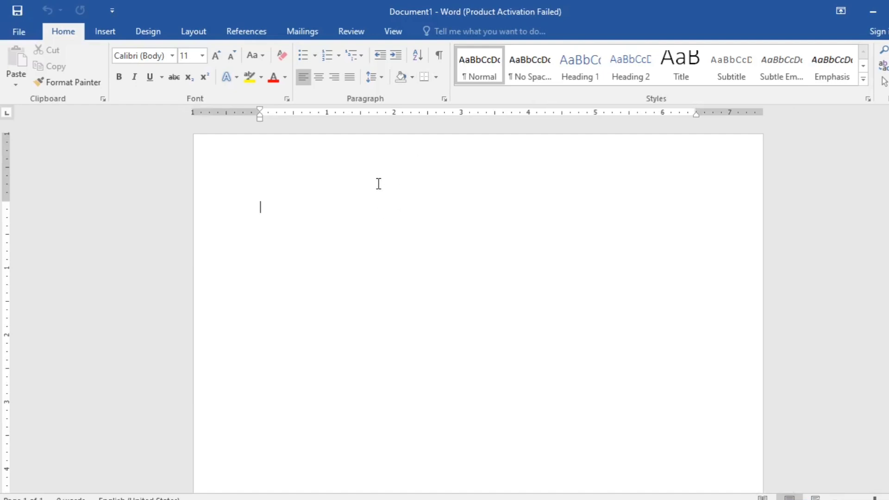
Generate three sample paragraphs with =rand(3) and add blank lines before the third one.
text(=rand())
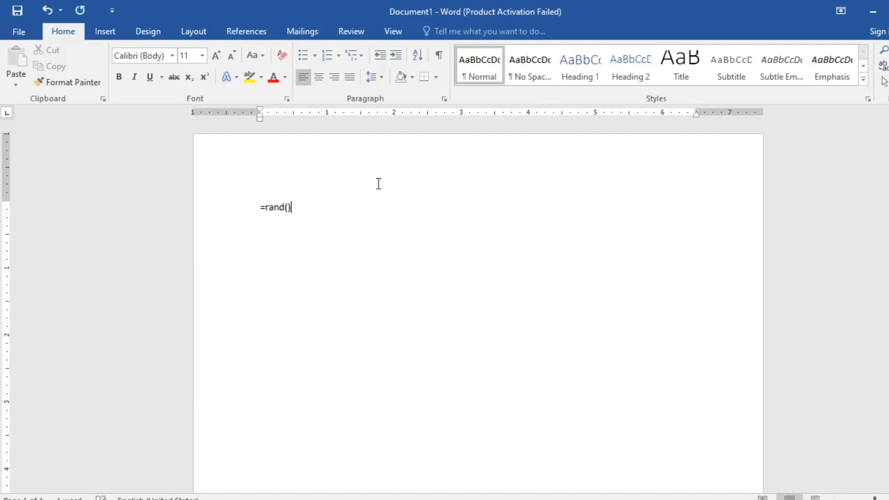
text(3)
key(Right)
key(Return)
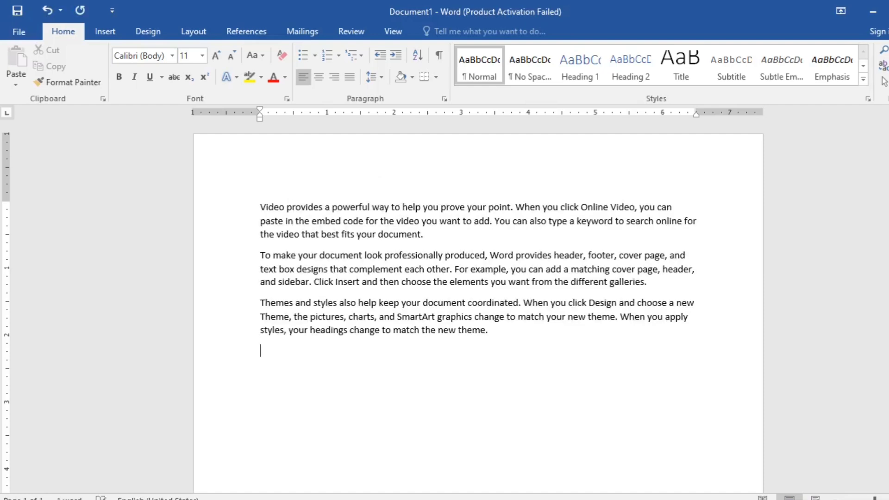
key(Return)
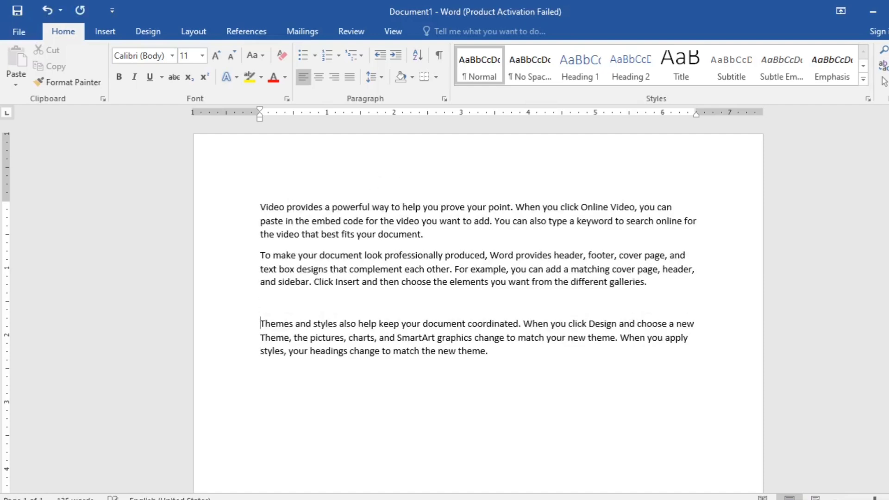
key(Return)
key(Return)
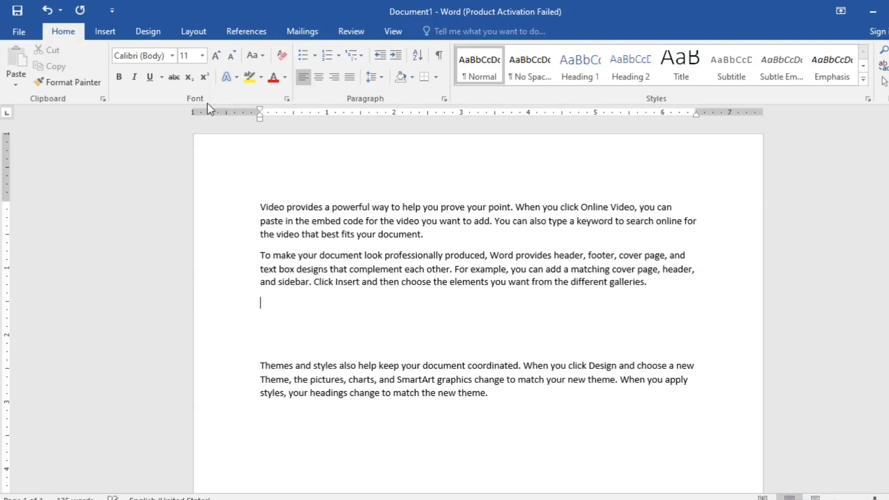
Insert a 6-column, 4-row table from the Insert menu.
click(148, 31)
click(105, 31)
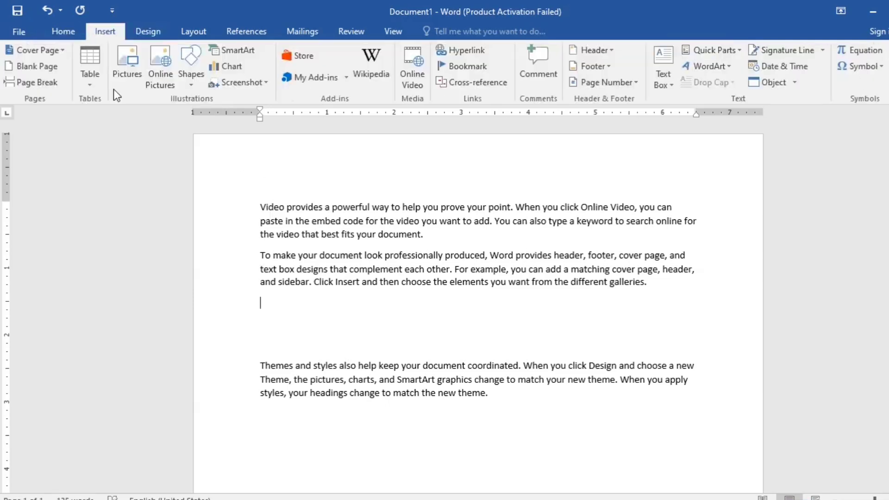
click(91, 81)
click(150, 154)
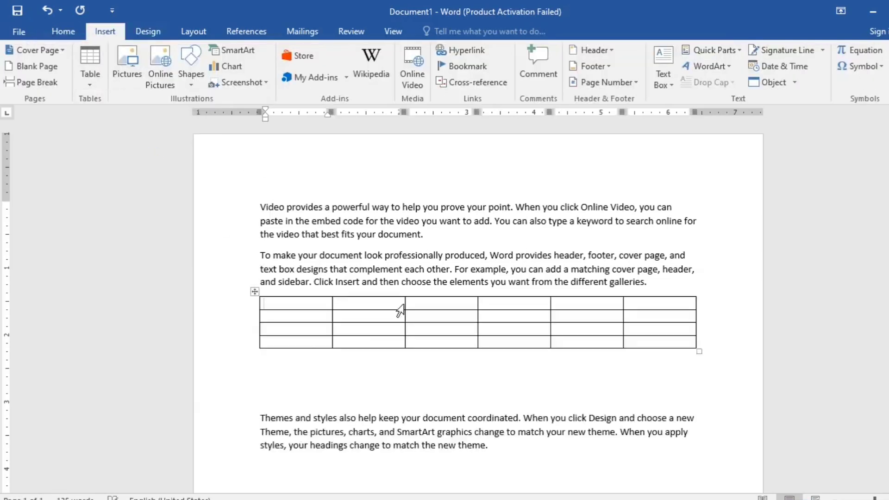
Type adff, dsddf234 and 232433 into table cells in columns 2 and 4.
click(342, 306)
text(adff)
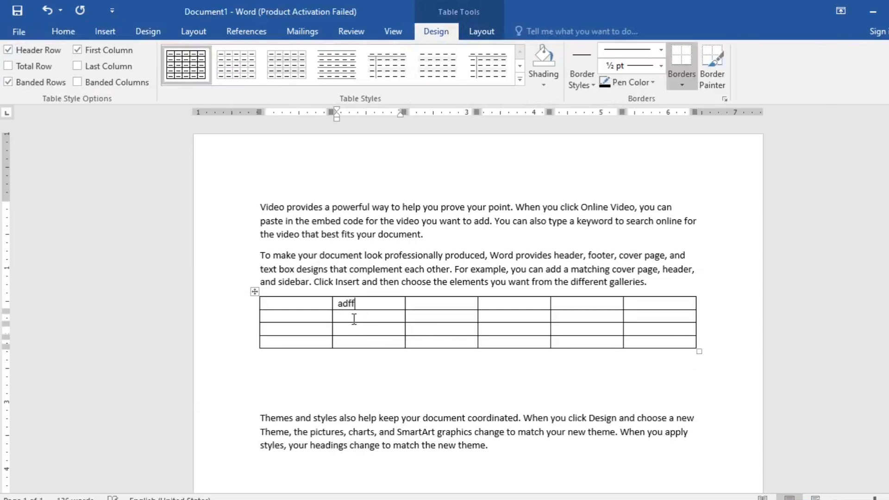
click(354, 319)
text(dsddf23)
text(4)
click(503, 330)
text(232433)
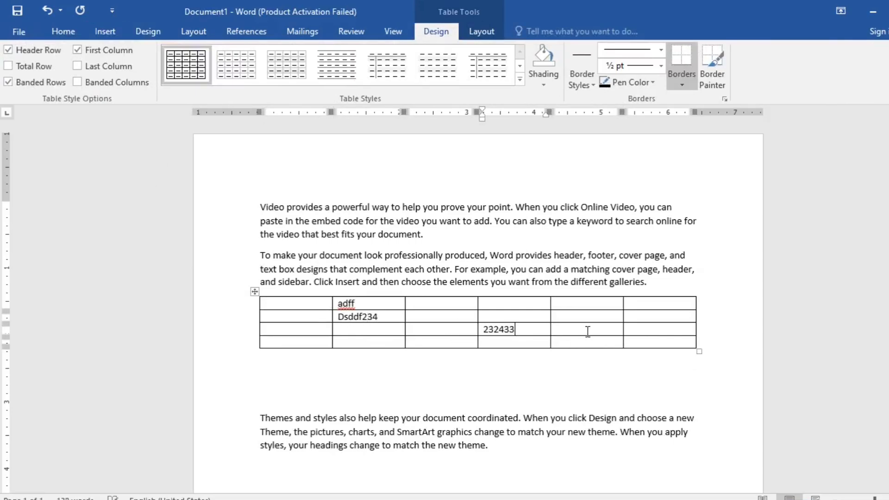
scroll(587, 334, down, 3)
scroll(512, 279, up, 3)
Move the cursor out of the table, review the page, and minimise the Word window.
click(456, 234)
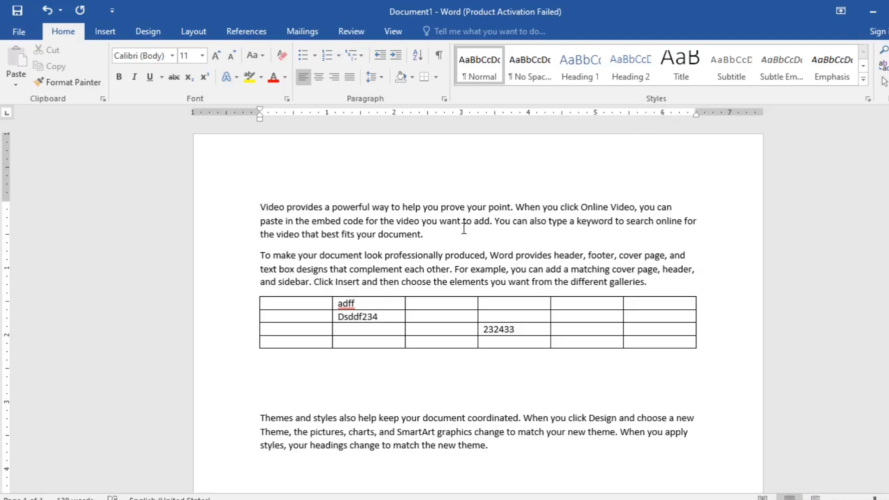
scroll(373, 246, down, 4)
scroll(373, 246, up, 3)
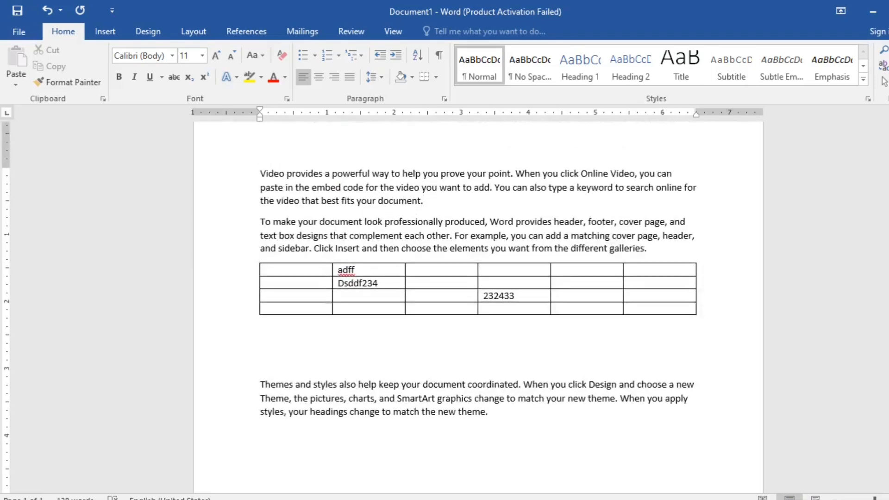
click(873, 12)
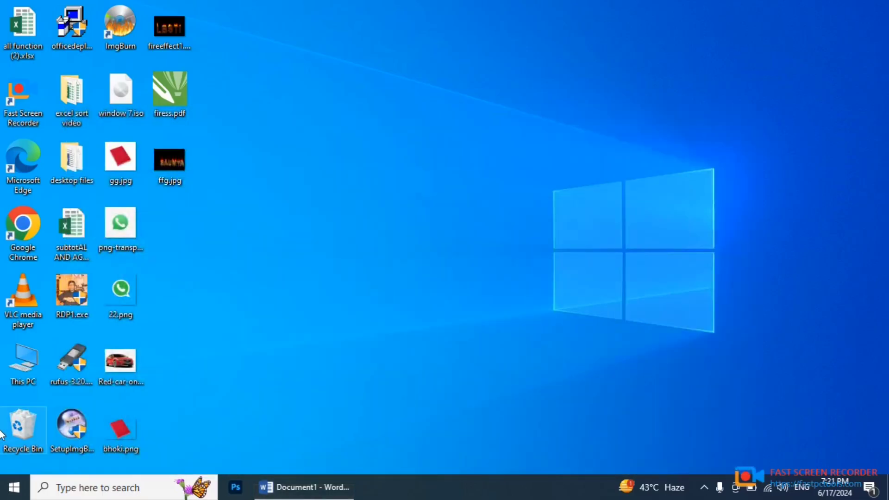
Search 'con' from the Start menu and open Control Panel.
click(15, 488)
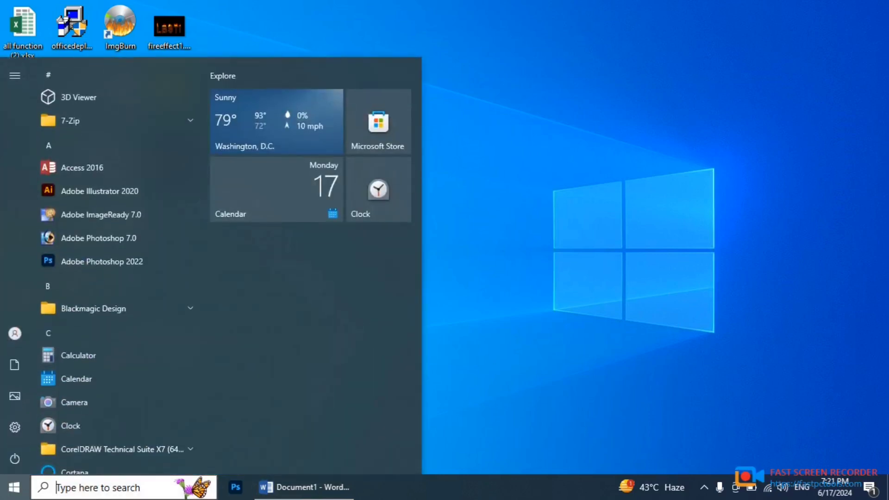
click(114, 487)
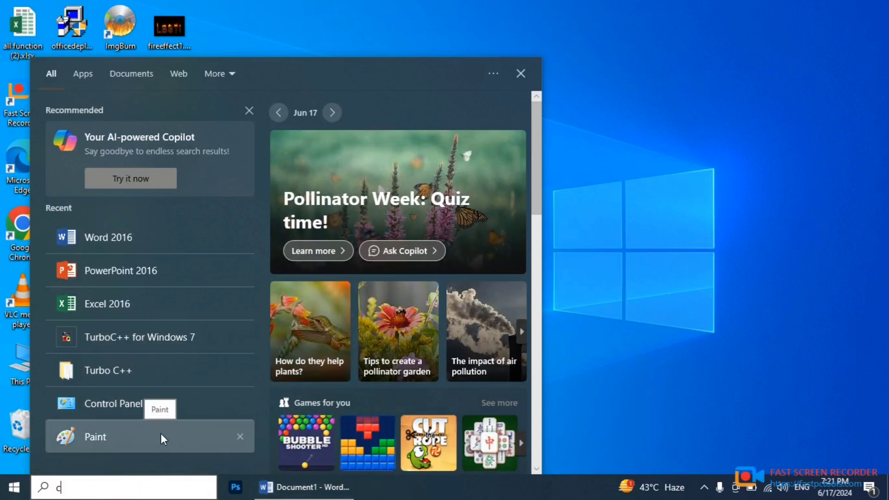
text(con)
key(Return)
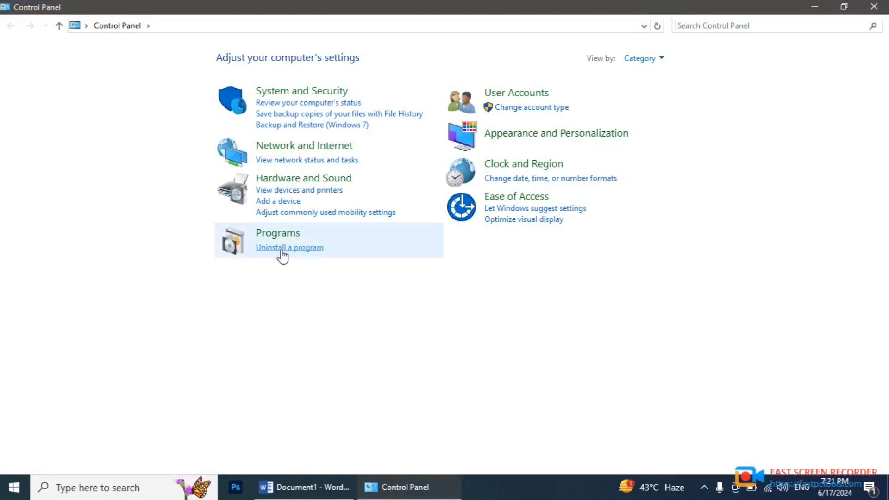
Browse the installed programs list in Programs and Features, then return to the Control Panel home.
click(283, 249)
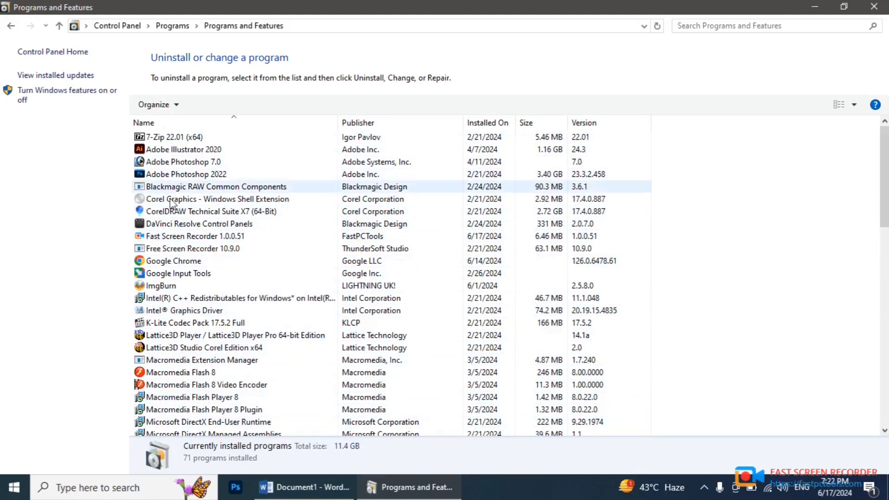
scroll(181, 301, down, 3)
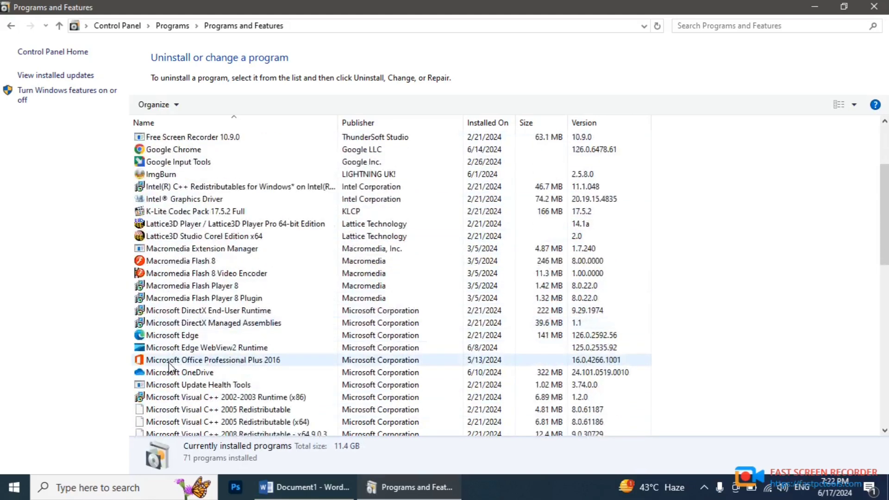
scroll(181, 352, down, 1)
scroll(183, 366, down, 1)
scroll(185, 367, down, 2)
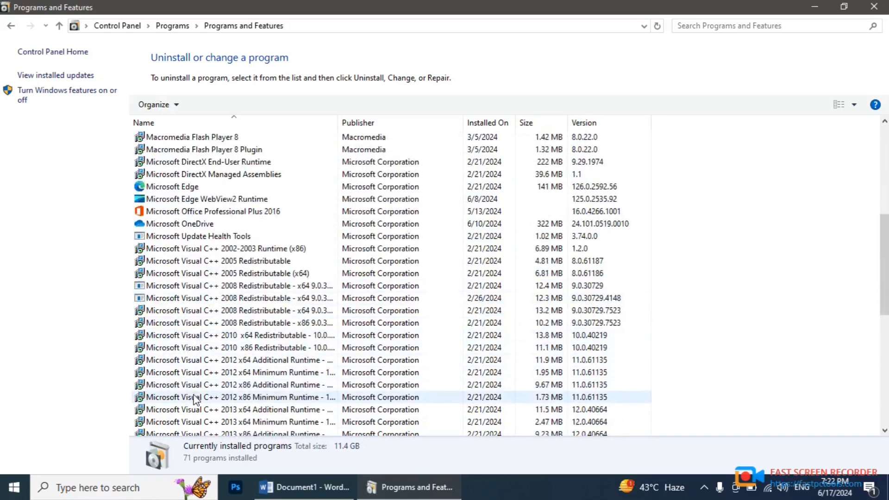
scroll(195, 370, down, 3)
scroll(195, 369, down, 1)
scroll(197, 357, down, 2)
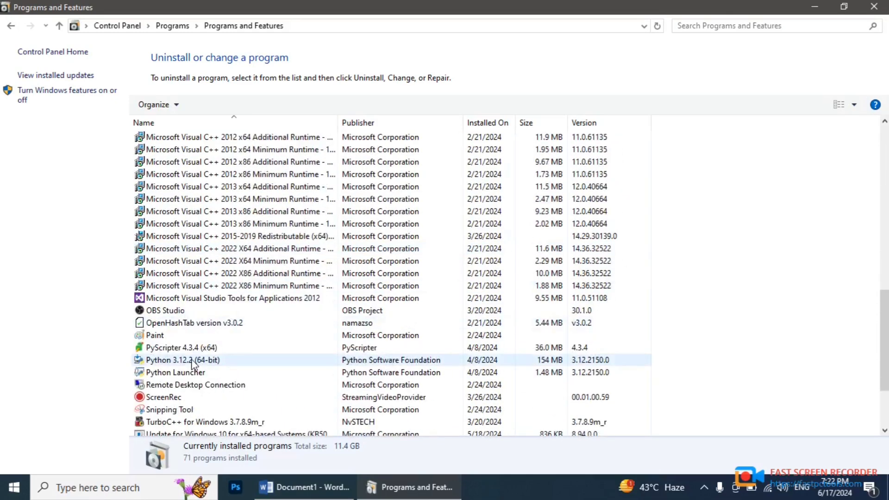
scroll(185, 388, down, 2)
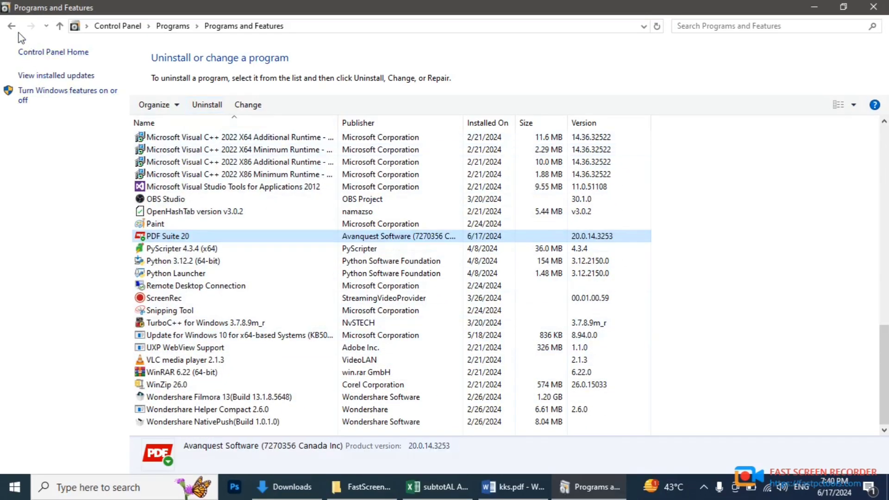
click(11, 26)
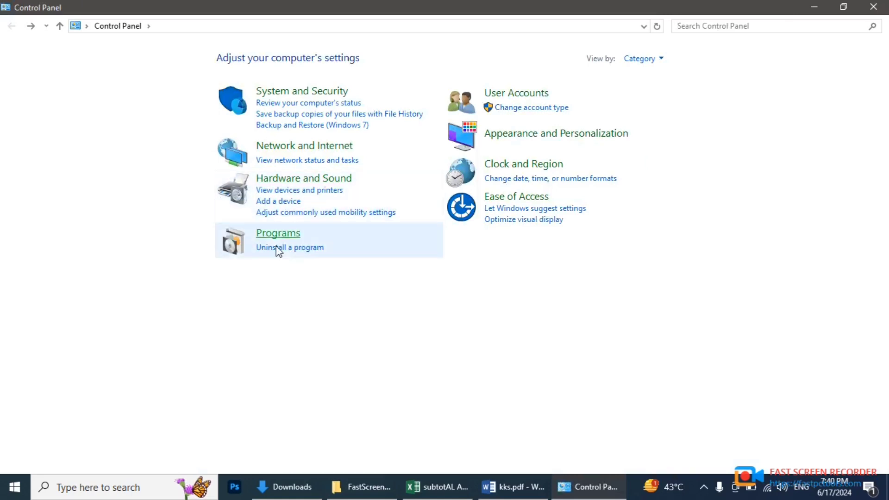
Close Control Panel, restore the Word document, and go to File > Save As.
click(874, 7)
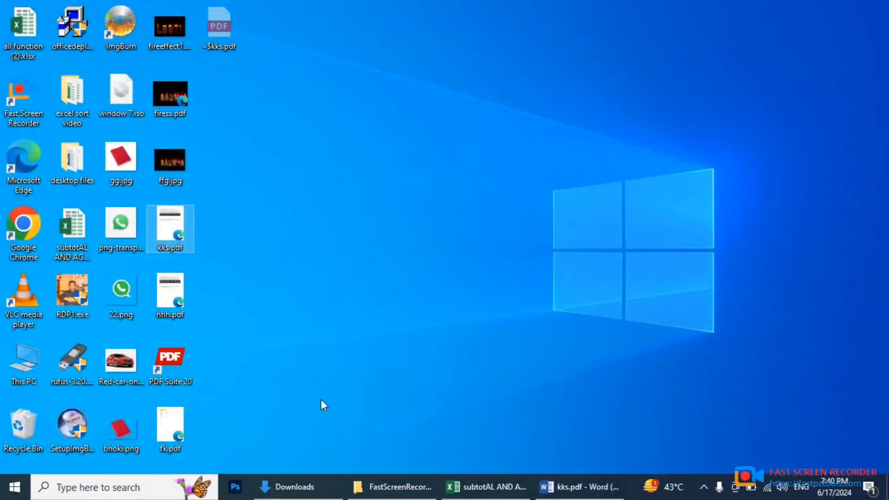
click(547, 492)
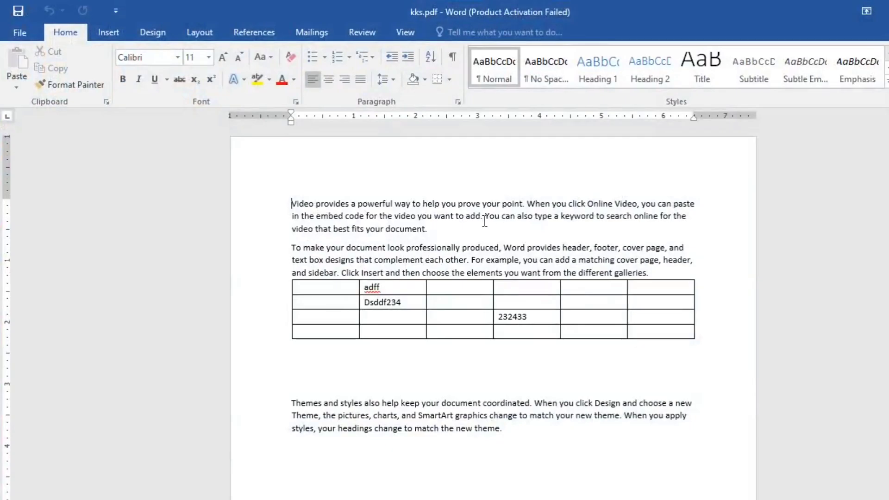
ctrl+scroll(478, 241, up, 3)
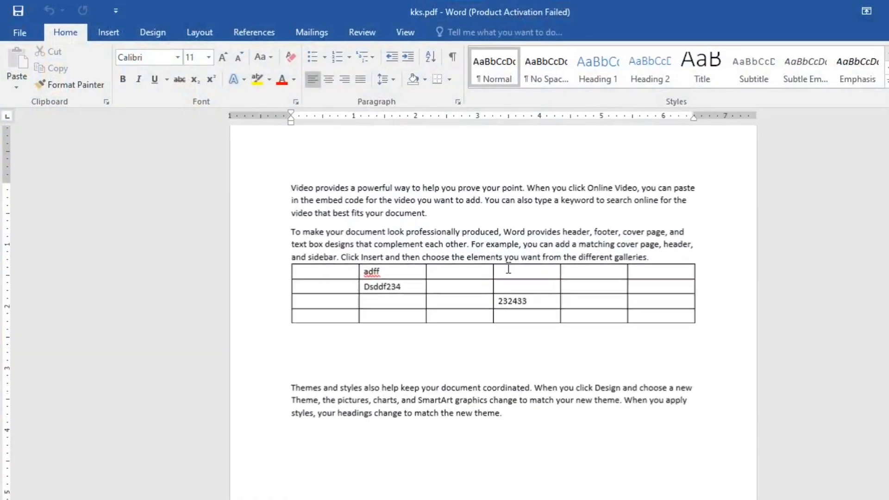
click(19, 36)
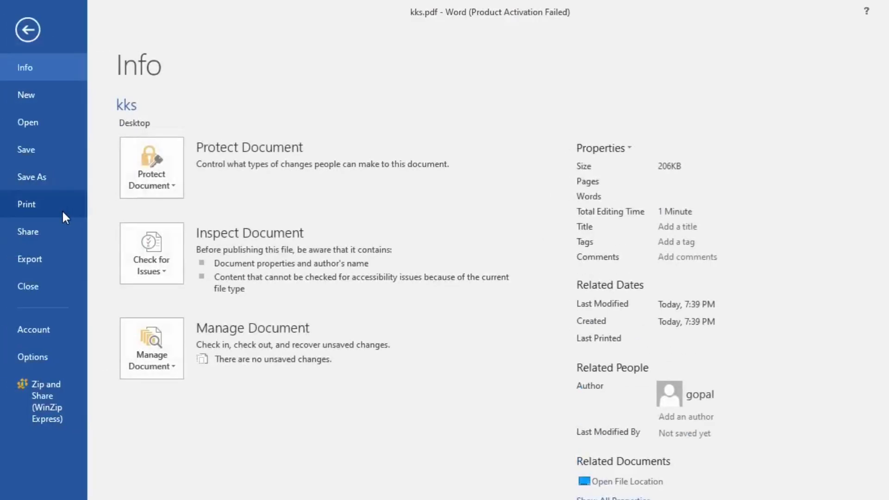
click(58, 180)
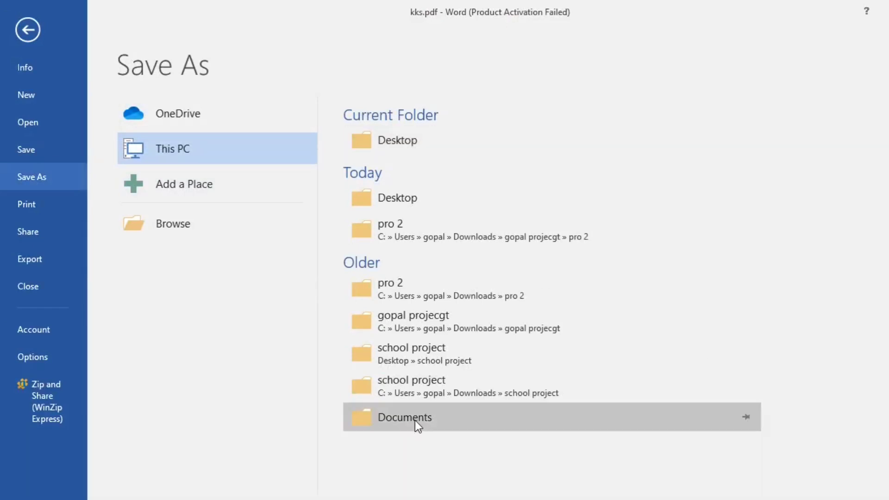
Save to the Desktop as 'my project' with file type PDF (*.pdf).
click(416, 143)
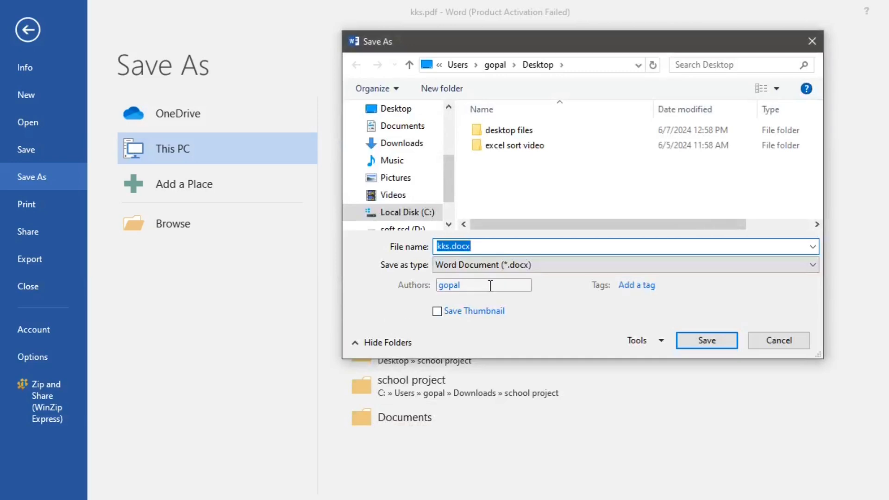
text(my proj)
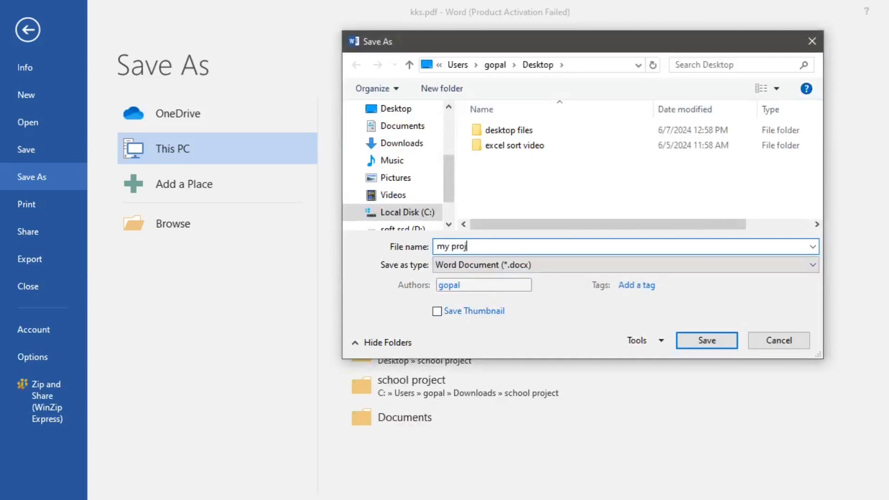
text(ecg)
key(BackSpace)
key(BackSpace)
text(ct)
click(559, 263)
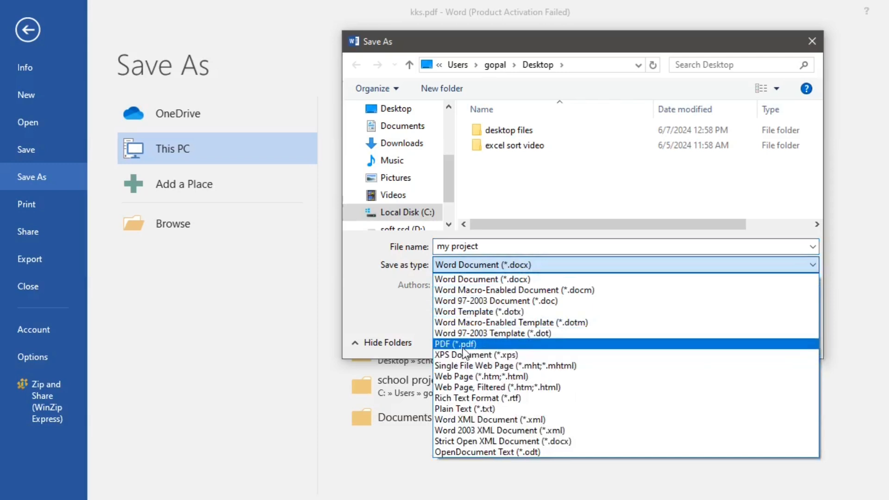
click(465, 344)
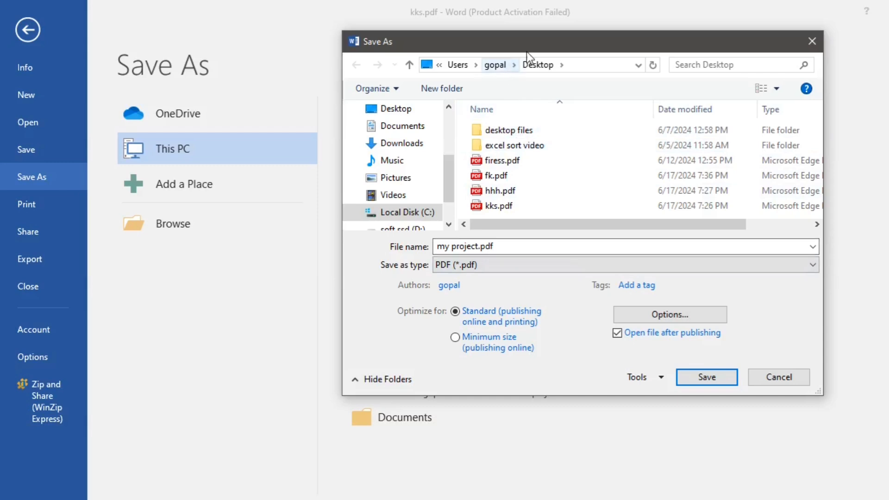
drag(533, 49, 568, 35)
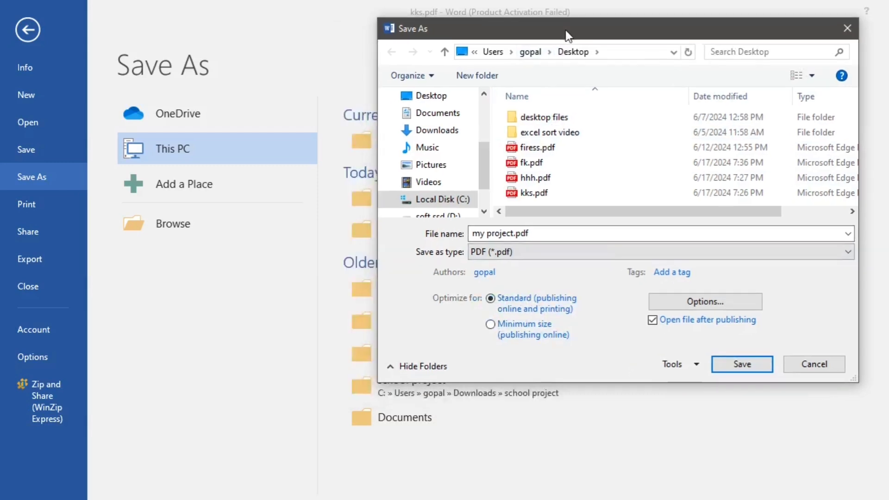
click(736, 364)
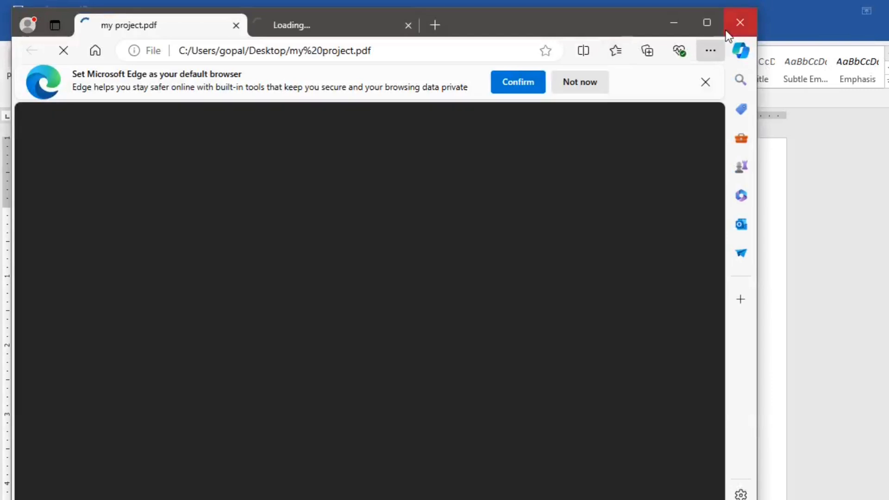
Maximise Edge to view my project.pdf, dismiss the default-browser prompt, and minimise Edge.
click(707, 23)
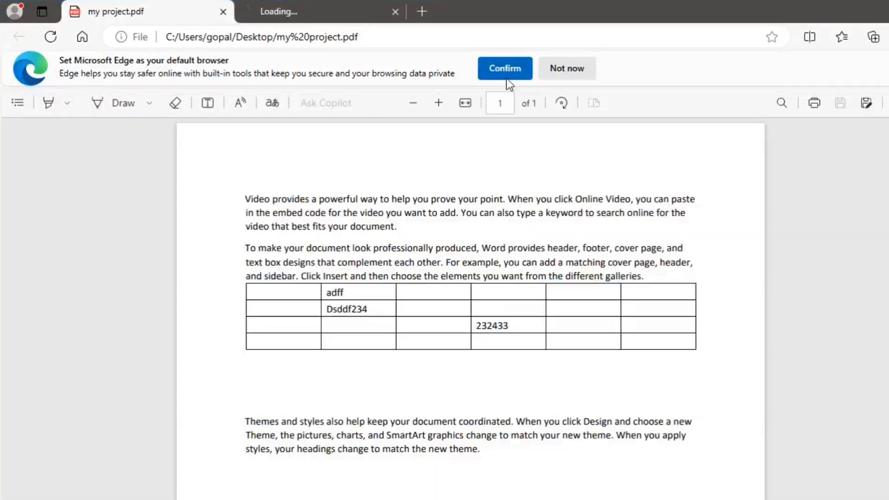
click(508, 69)
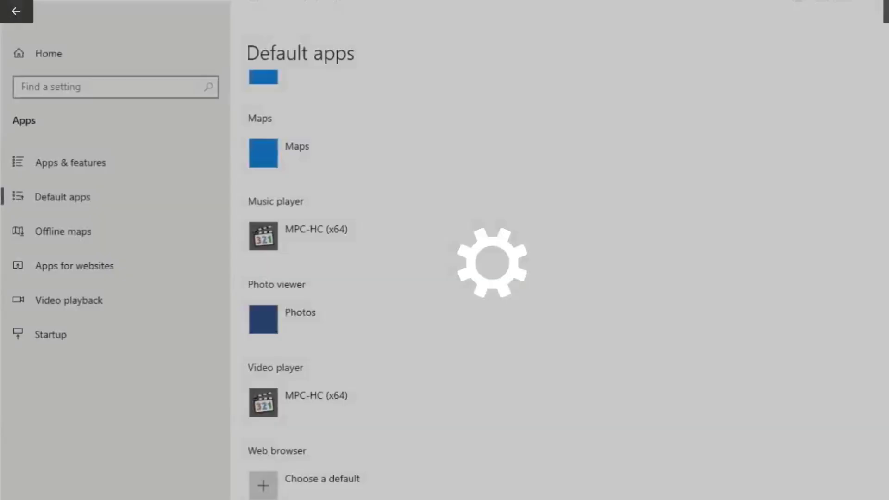
click(817, 8)
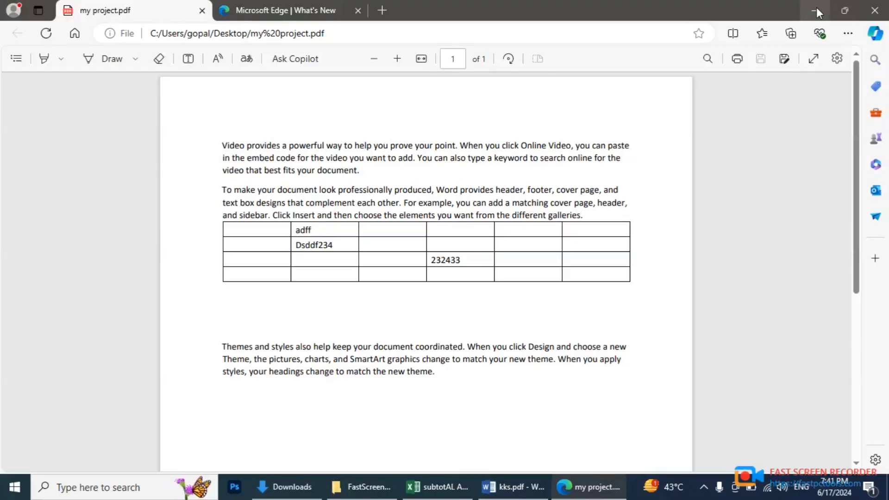
click(816, 7)
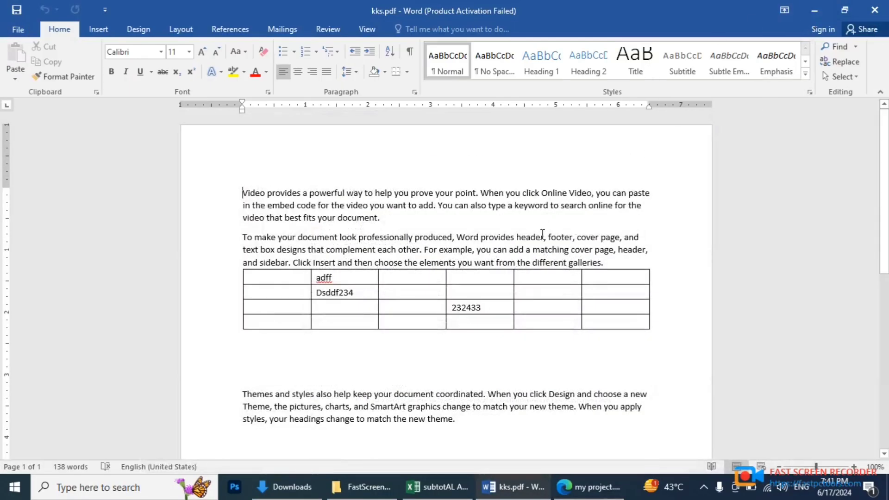
scroll(543, 234, down, 5)
scroll(512, 274, up, 2)
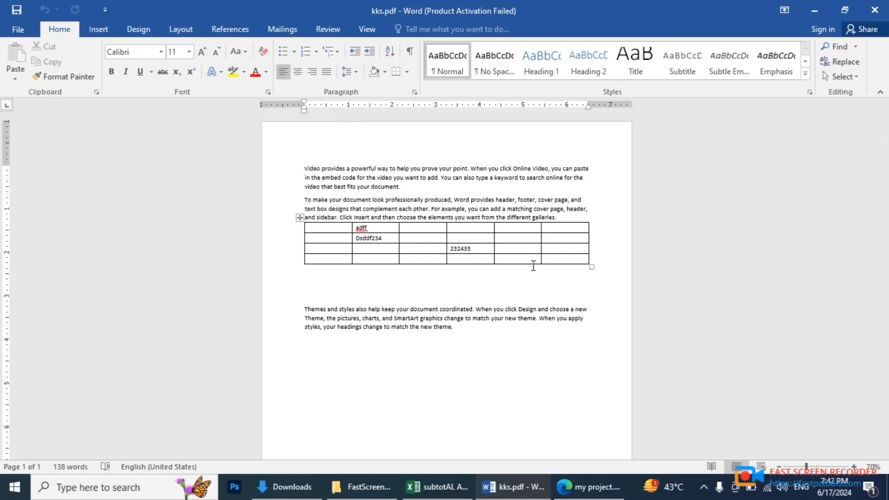
click(811, 10)
click(704, 487)
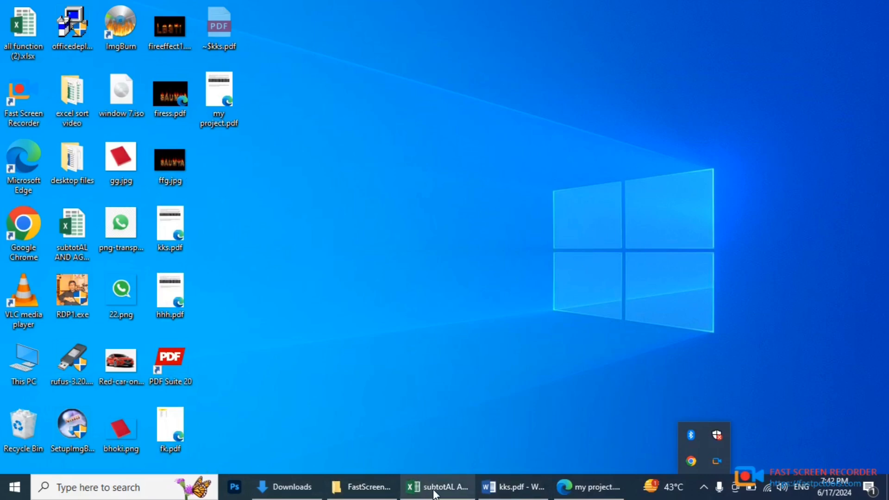
Bring back the kks Word window, then minimize it so my project.pdf appears on the desktop.
click(515, 484)
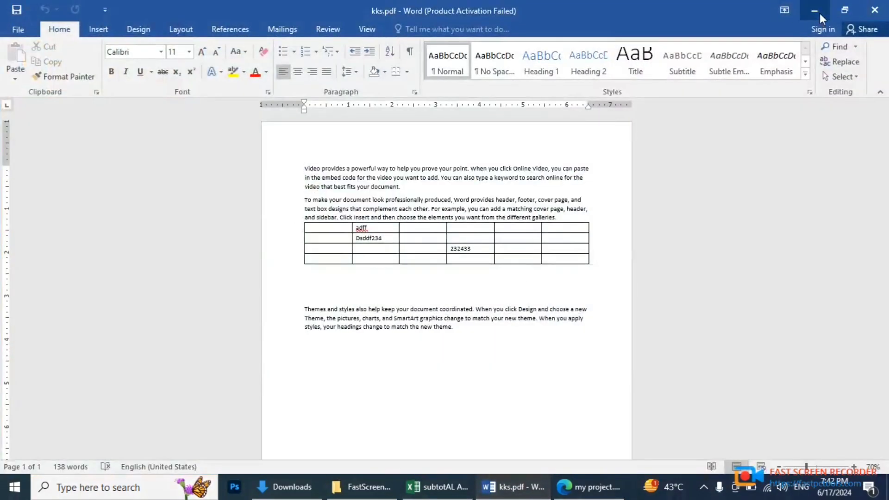
click(820, 13)
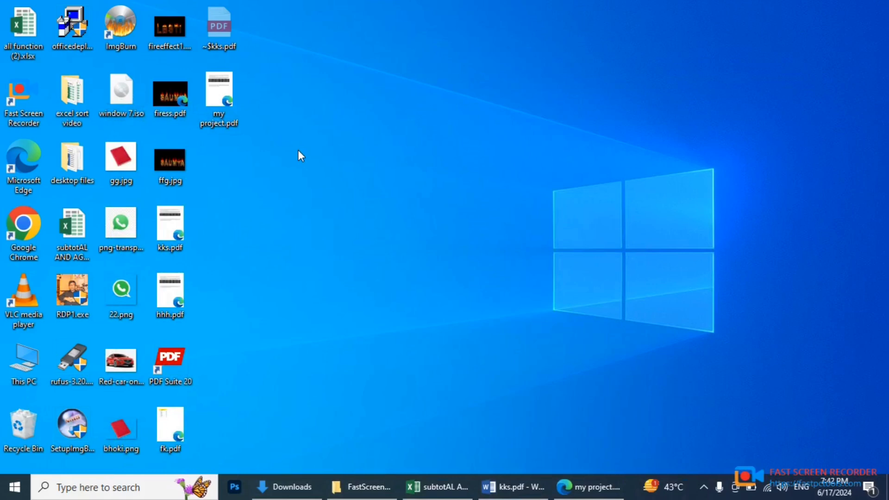